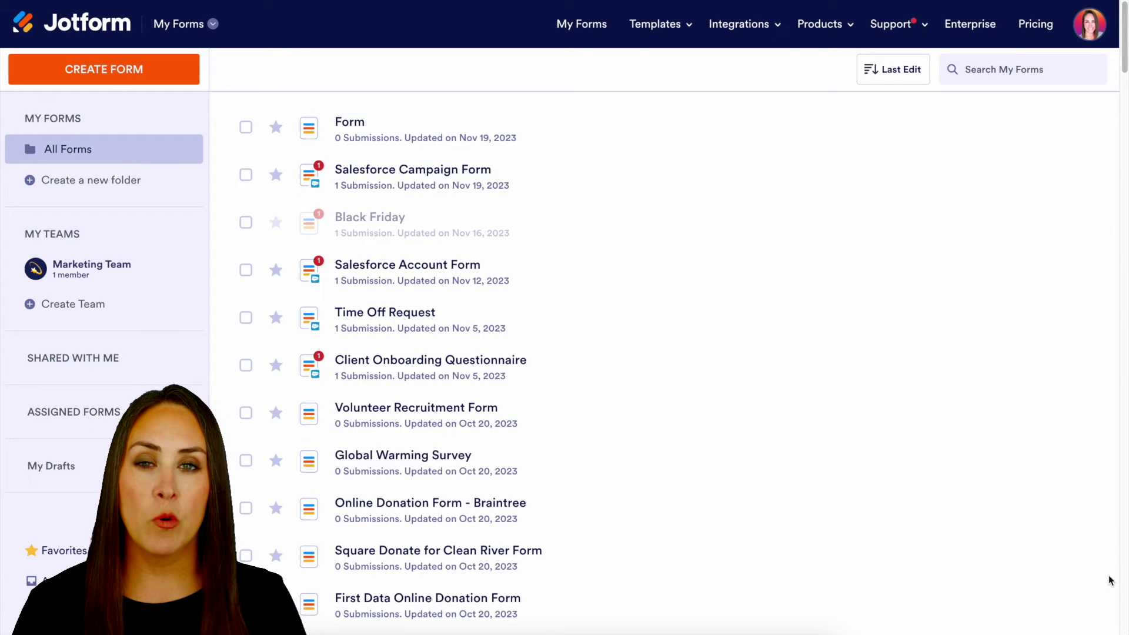
Create a new form from scratch using the one-page Classic Form layout
left_click(110, 75)
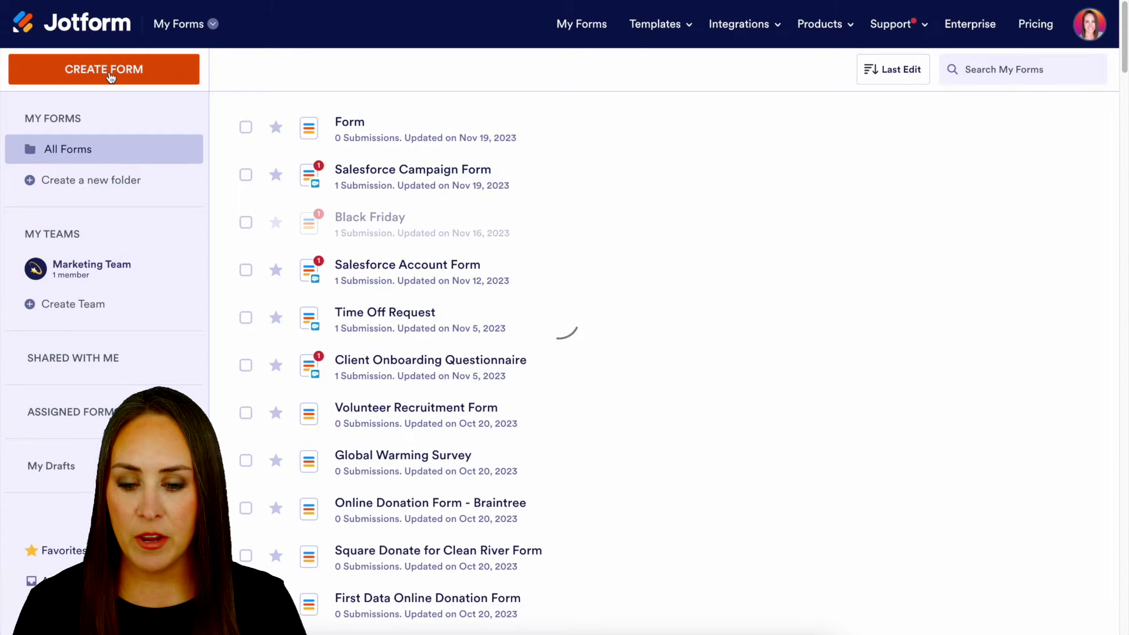
left_click(383, 231)
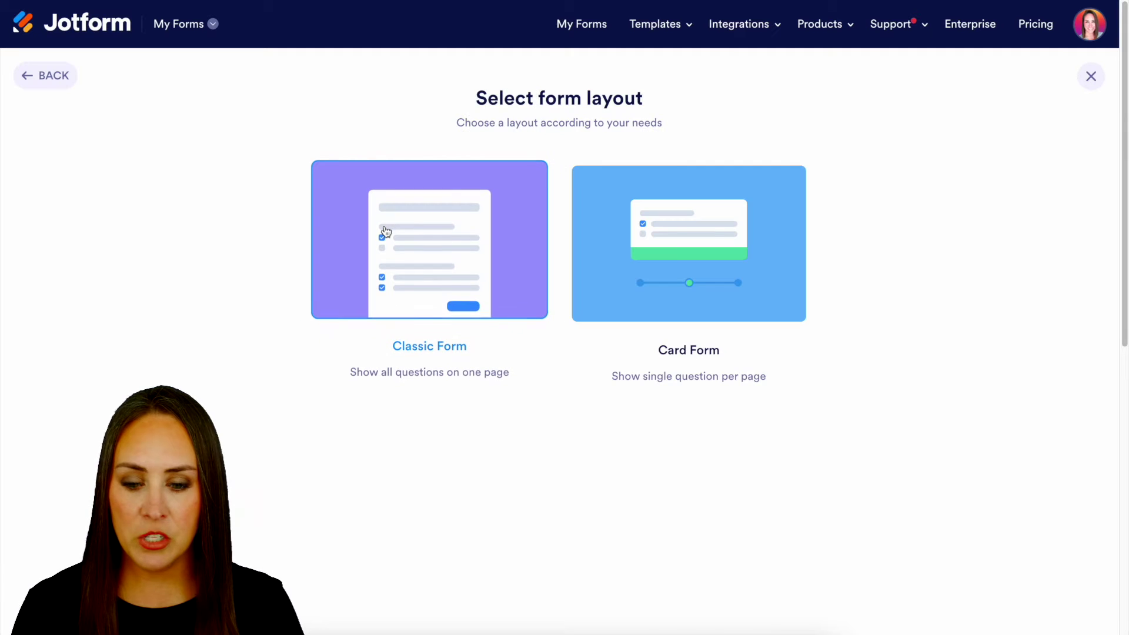
left_click(426, 230)
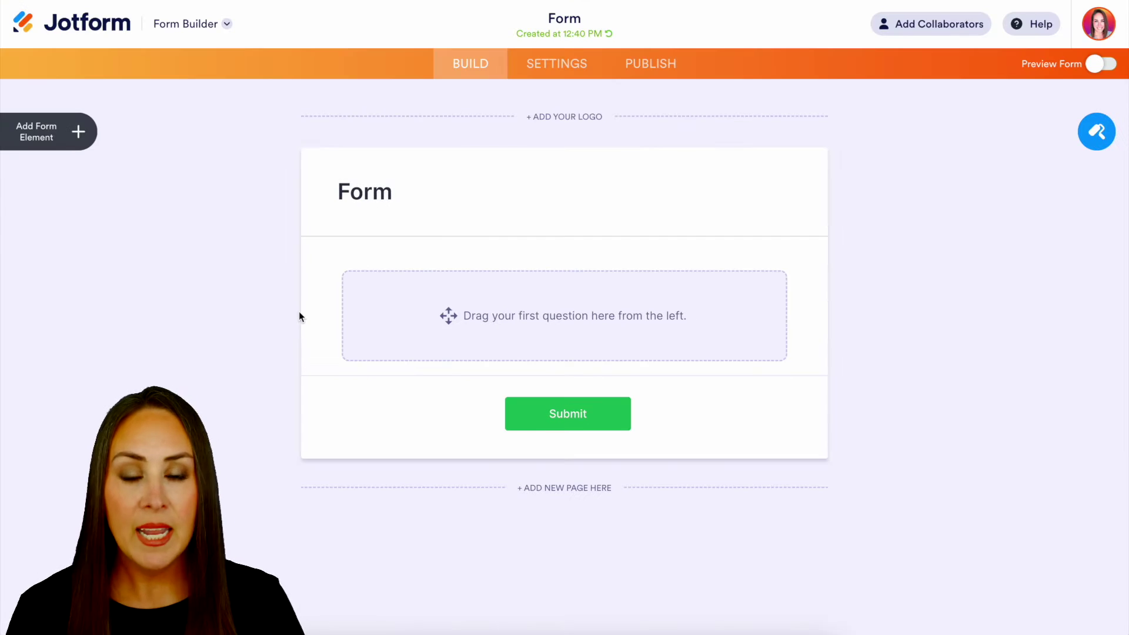
Add a Full Name field and an Email field to the blank form
left_click(80, 133)
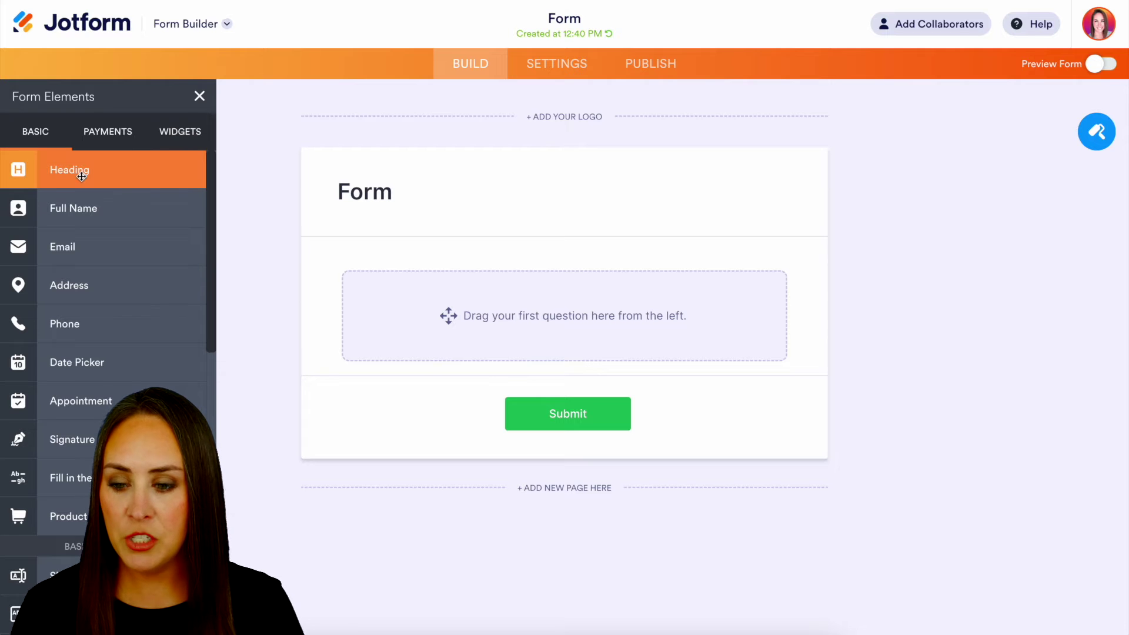
left_click(84, 221)
left_click(89, 256)
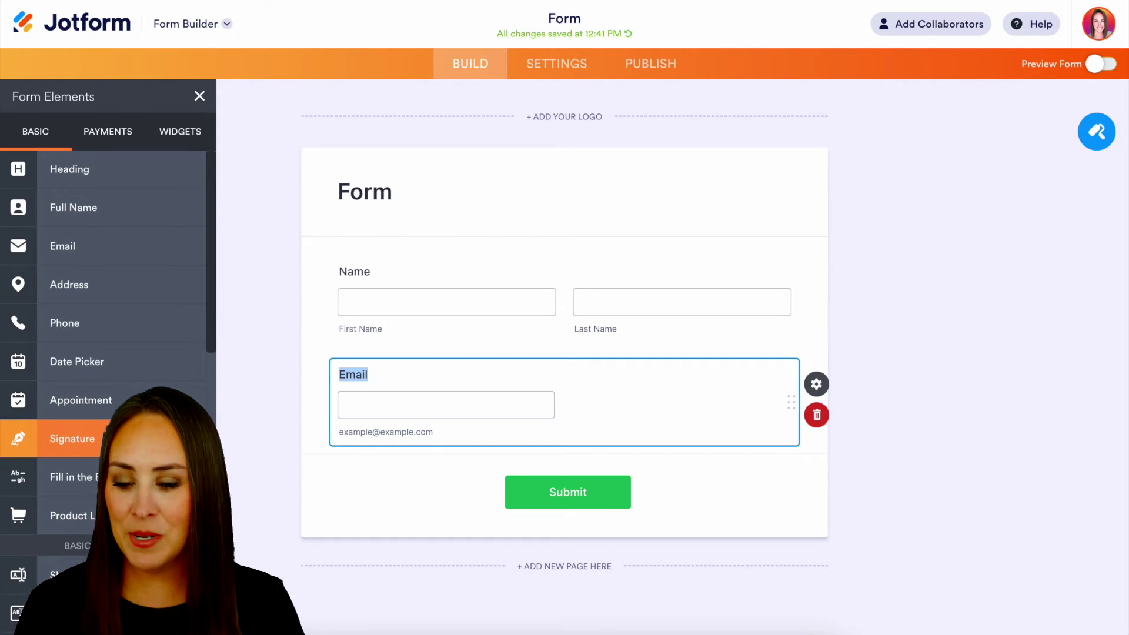
scroll(109, 337, "down", 5)
scroll(84, 436, "down", 6)
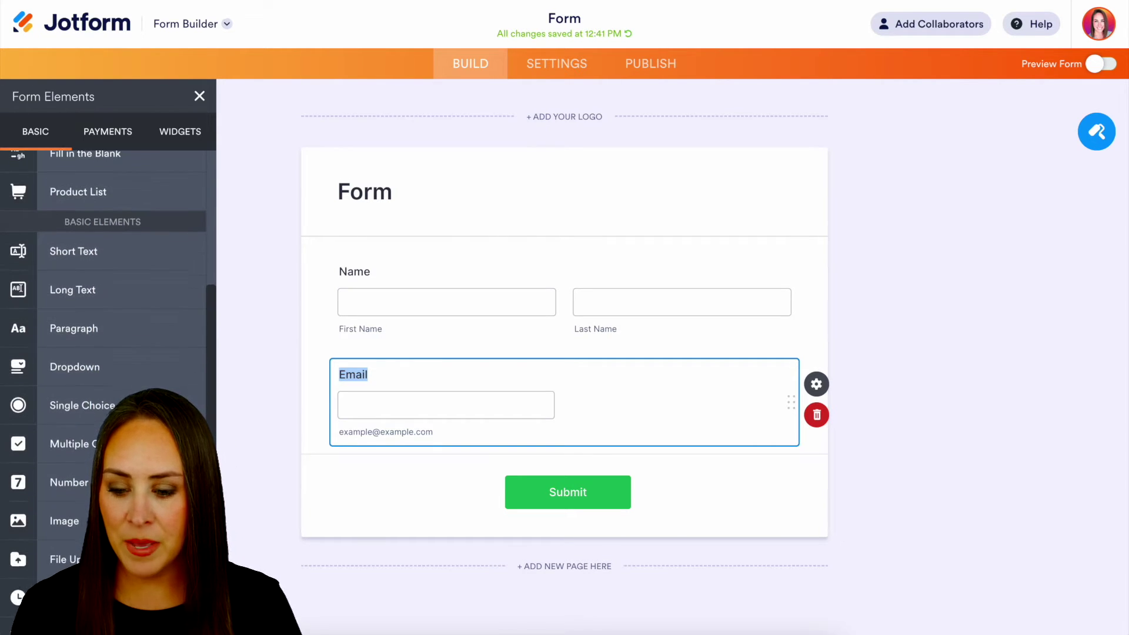
Place a Captcha element below the Email field and open its Properties panel
left_click_drag(84, 399, 504, 486)
scroll(504, 487, "down", 1)
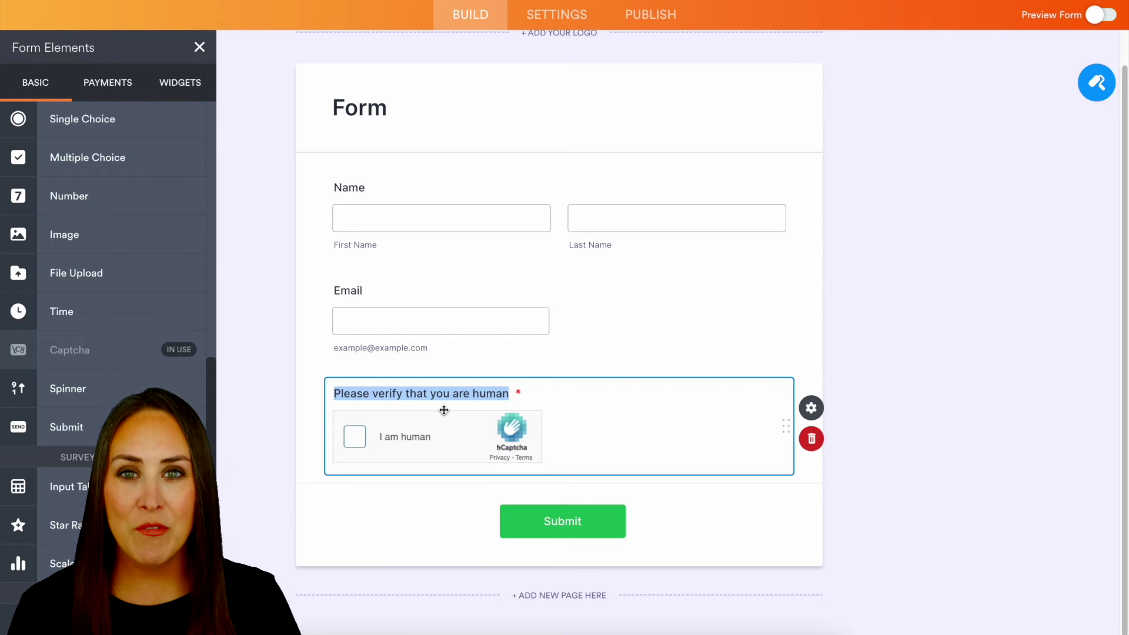
left_click(811, 408)
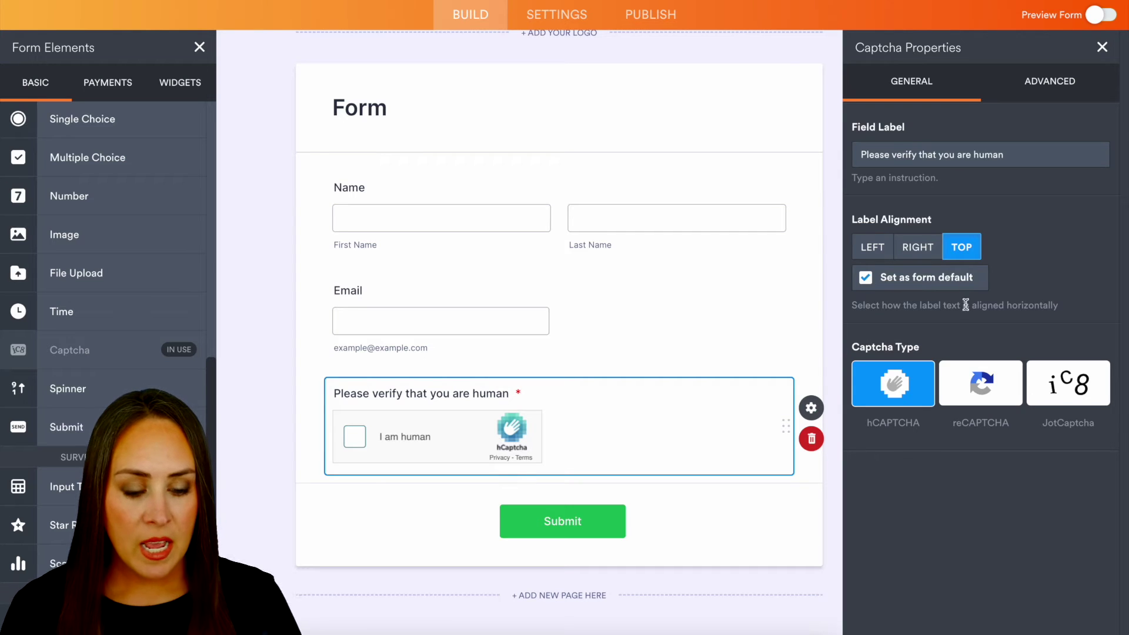
left_click(1036, 82)
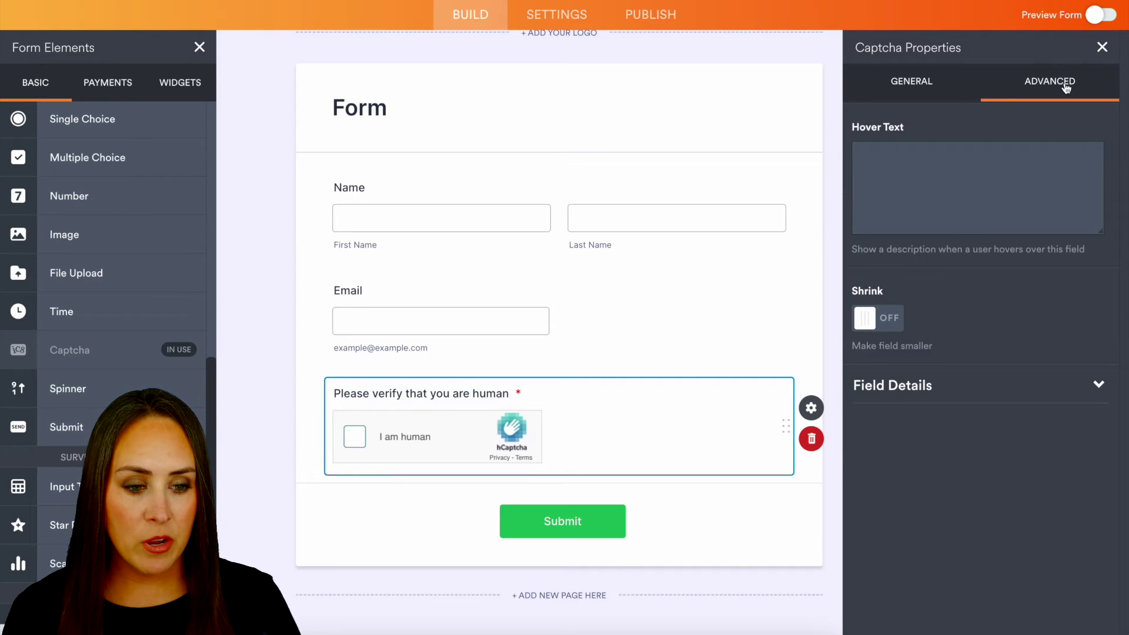
left_click(1031, 393)
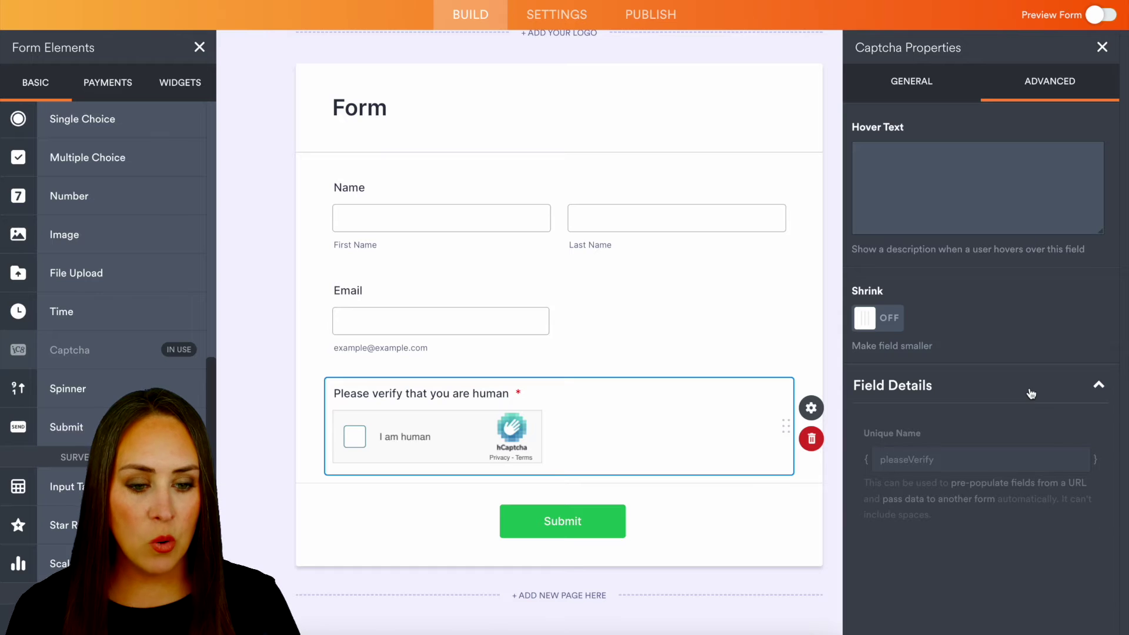
left_click(917, 96)
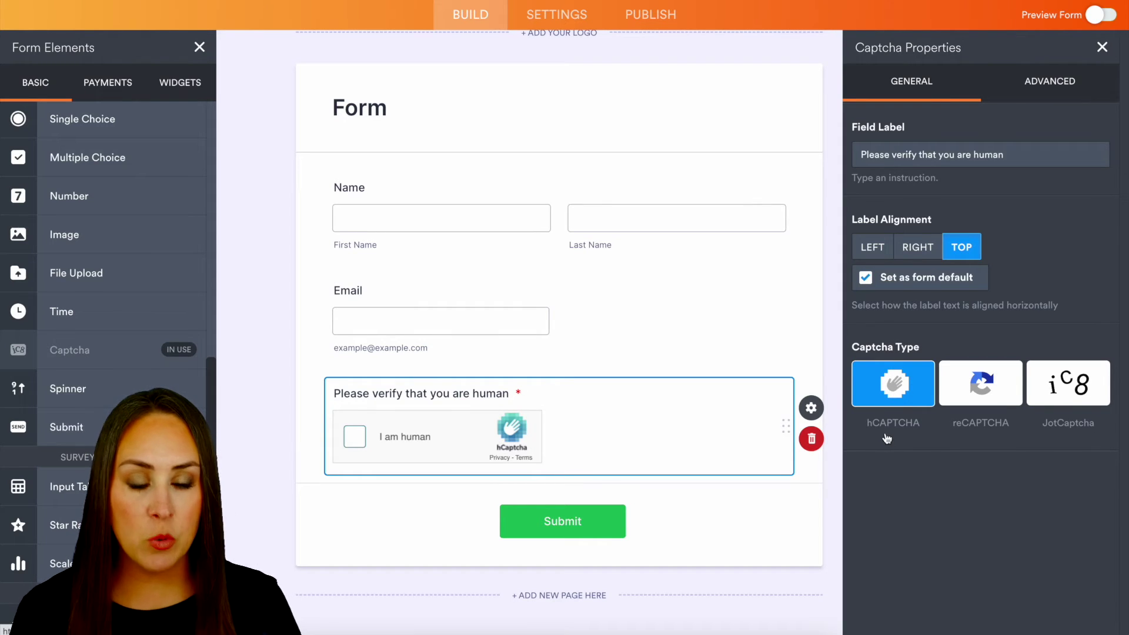
Switch the captcha type to reCAPTCHA with Google Invisible reCAPTCHA enabled, then preview the form
left_click(993, 387)
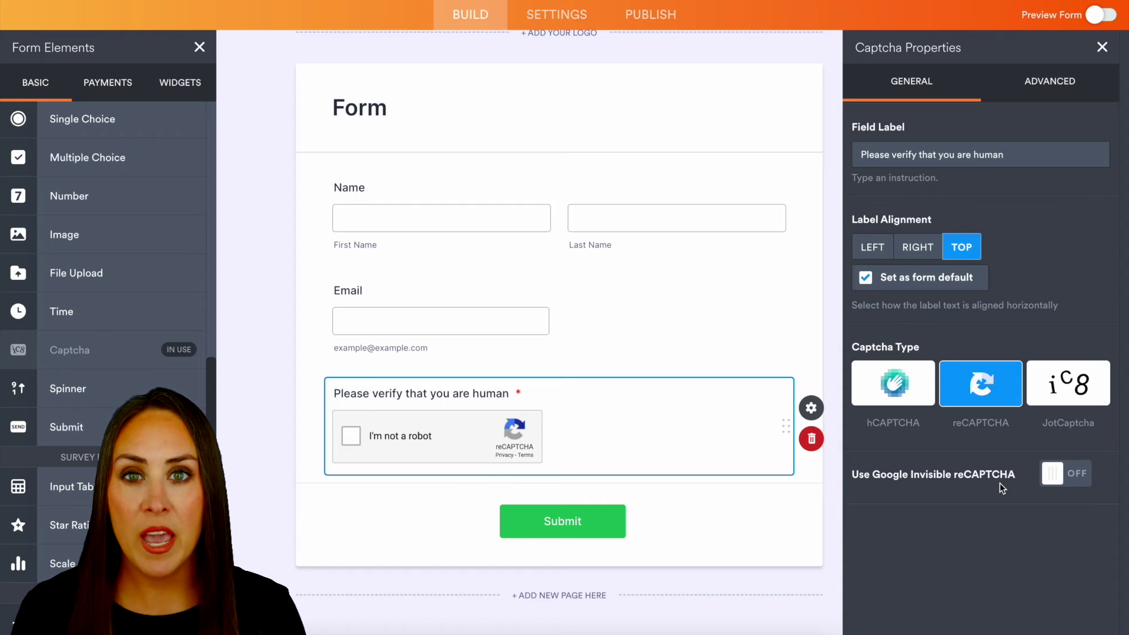
left_click(1069, 482)
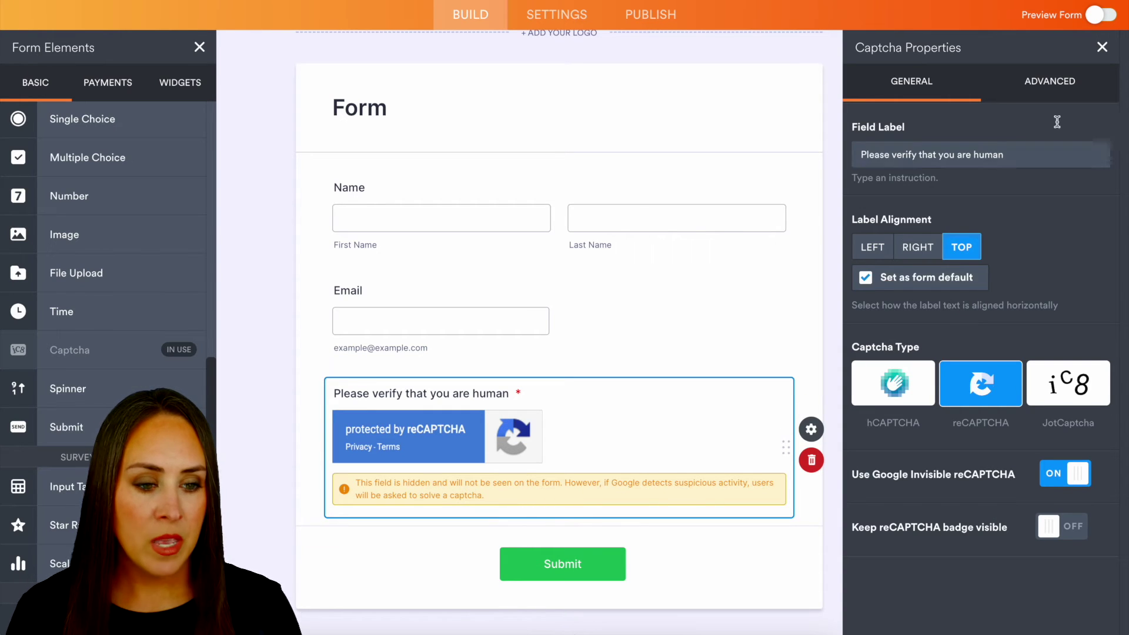
left_click(1097, 18)
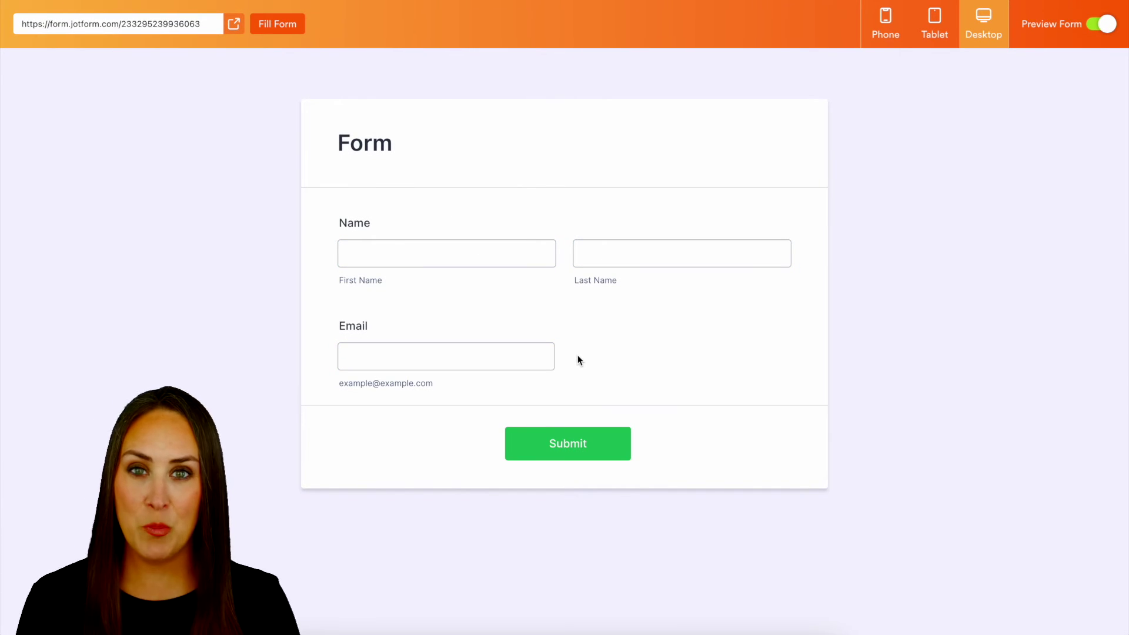
Turn on Keep reCAPTCHA badge visible and preview the form showing the badge
left_click(1092, 27)
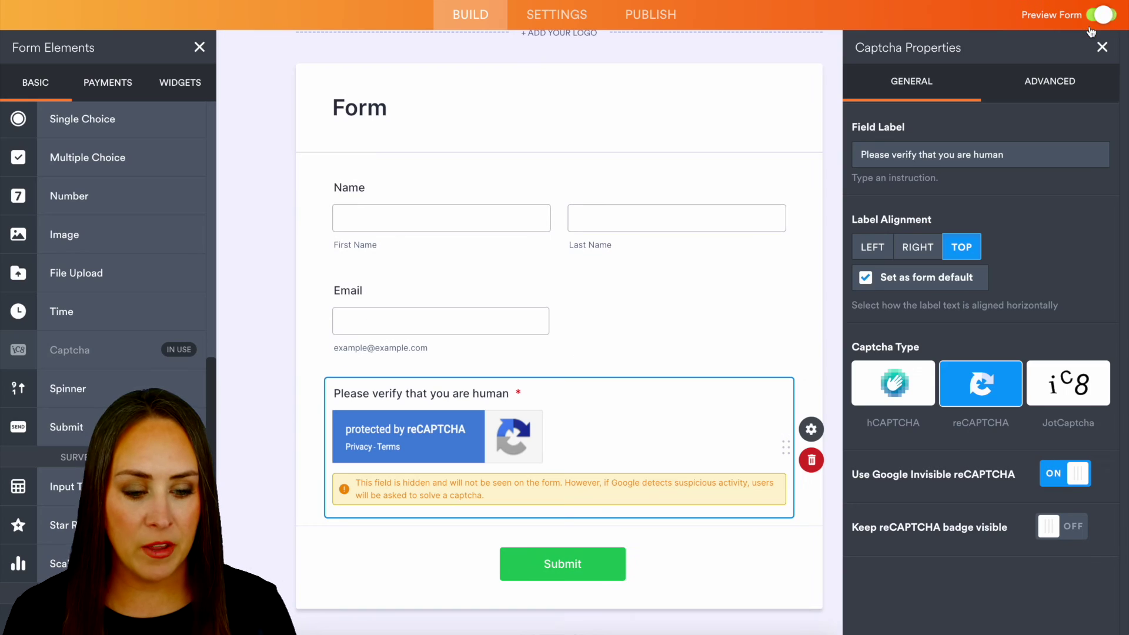
left_click(1057, 530)
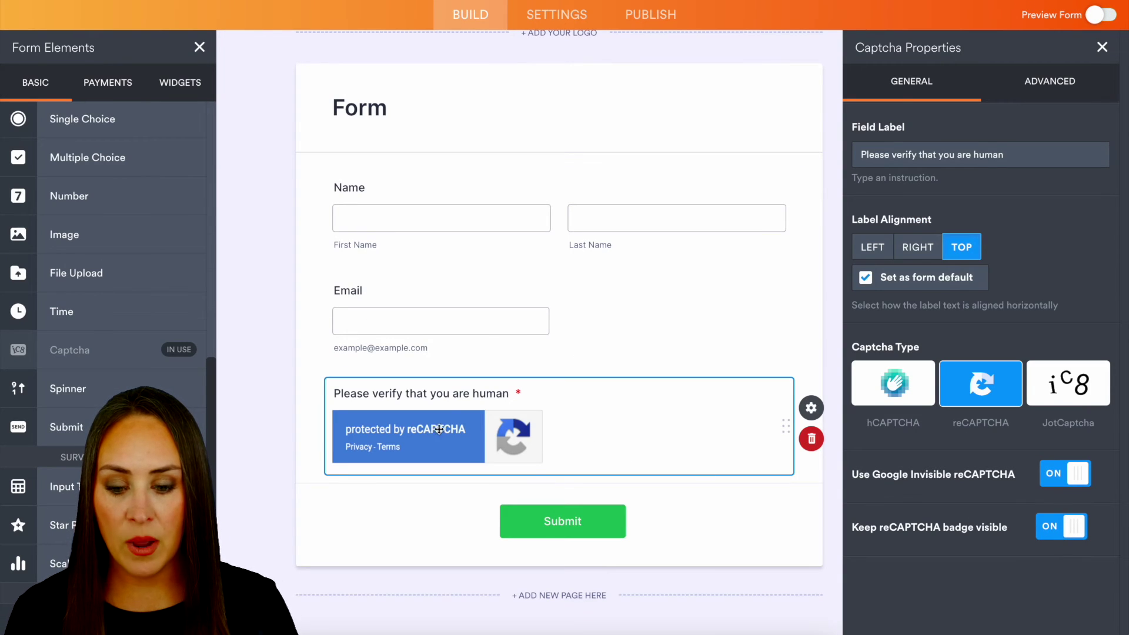
left_click(1102, 16)
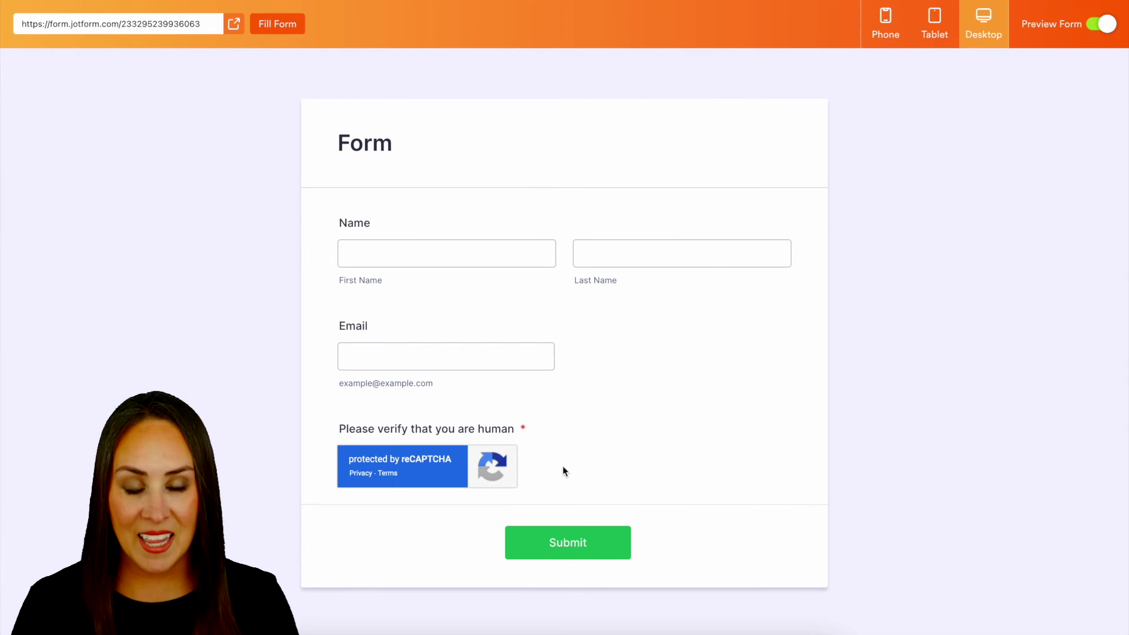
Set the captcha type back to hCAPTCHA, after trying JotCaptcha, and preview the I am human check
left_click(1102, 24)
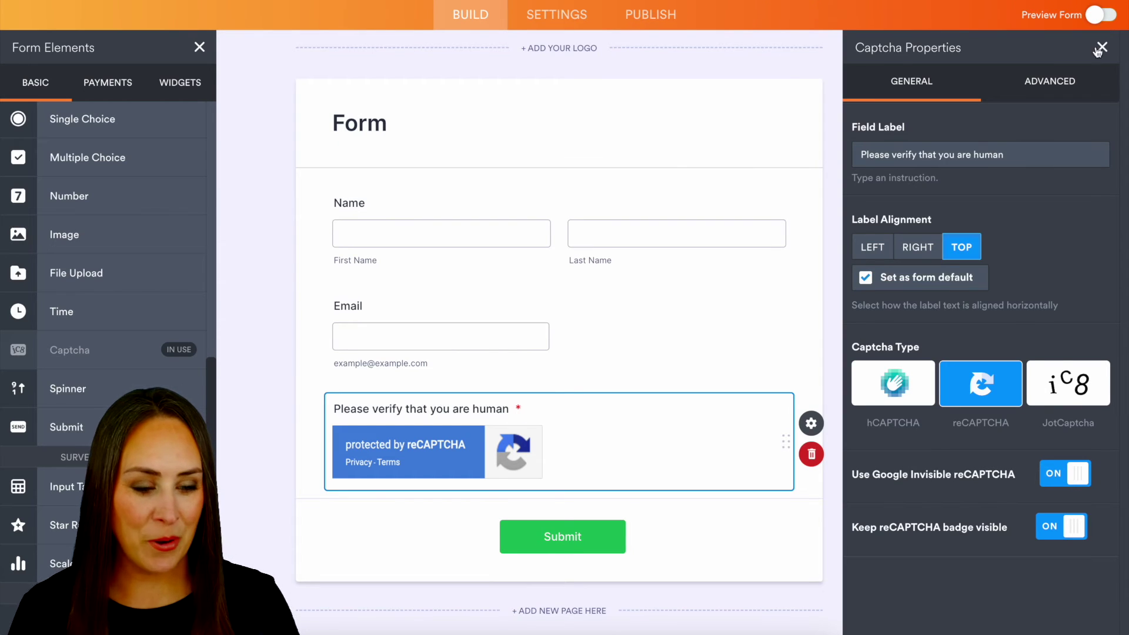
left_click(1069, 385)
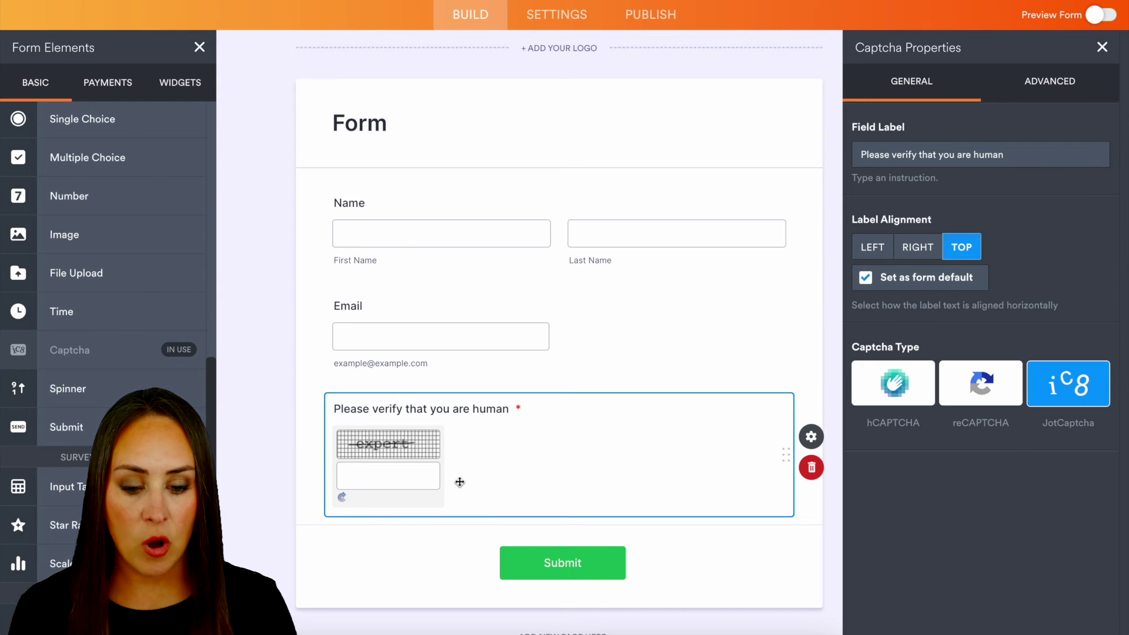
left_click(891, 388)
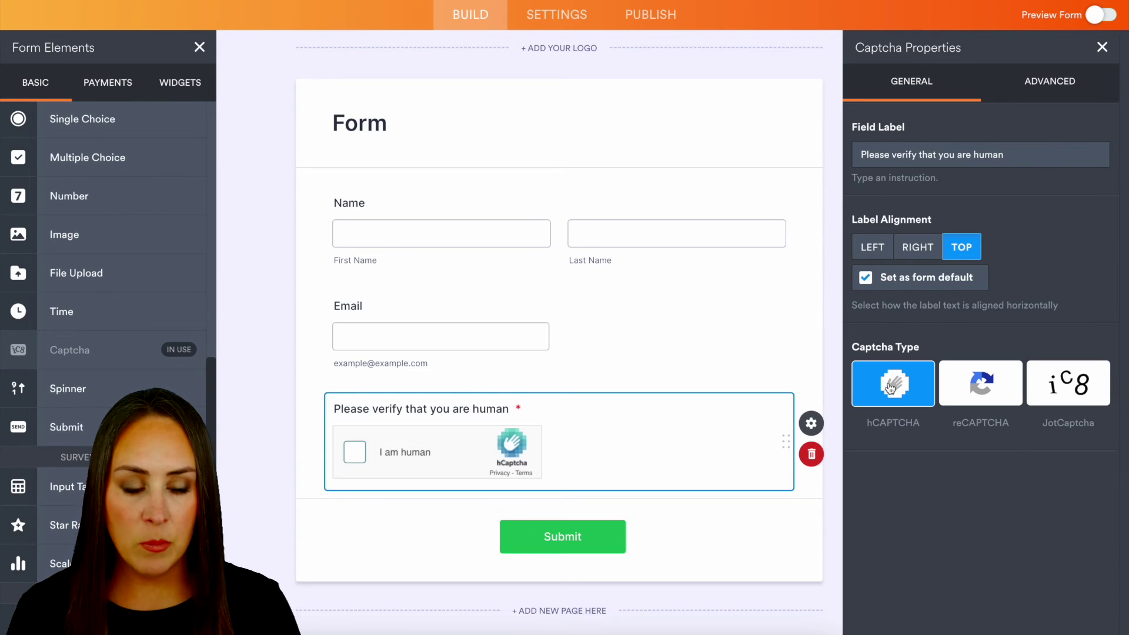
left_click(1104, 15)
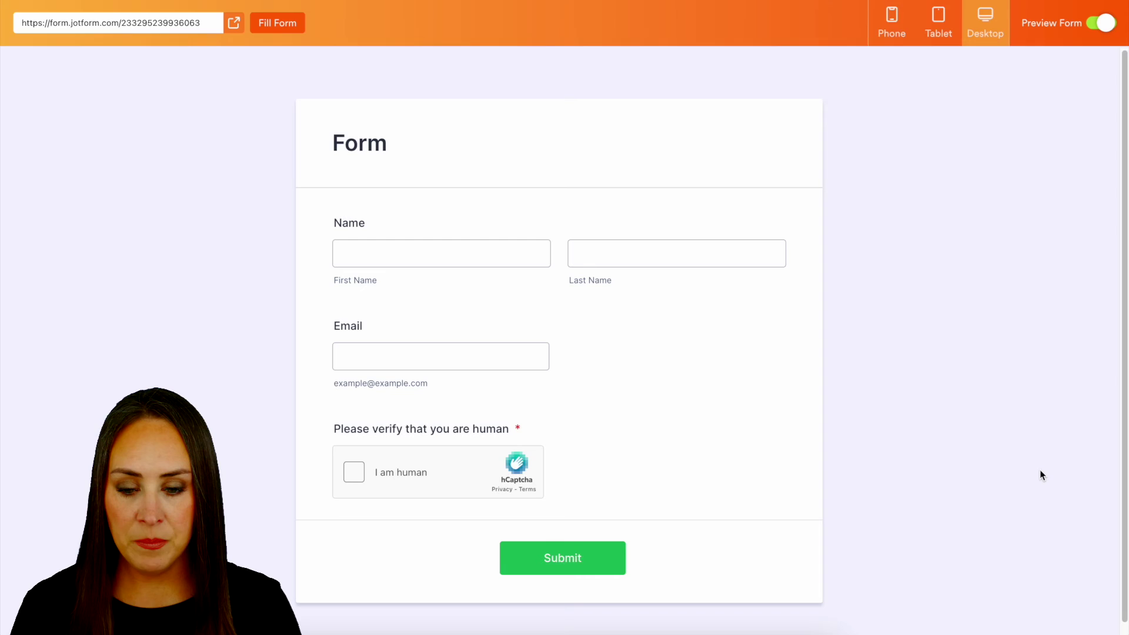
Fill the preview with sample answers, solve both hCaptcha image challenges, verify, and submit
left_click(274, 23)
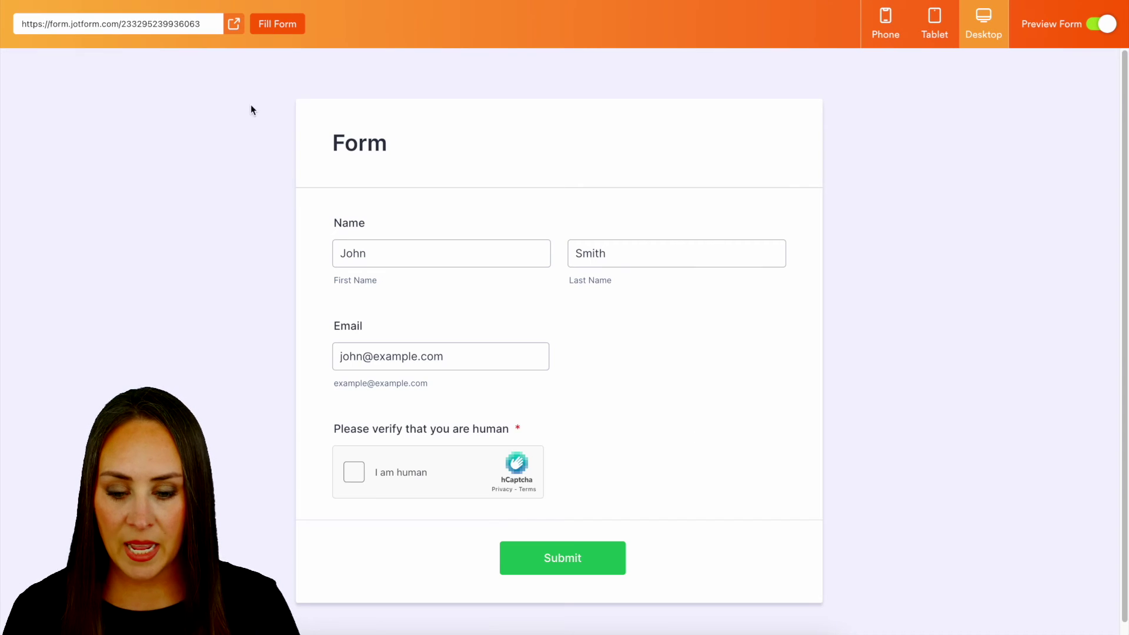
left_click(354, 474)
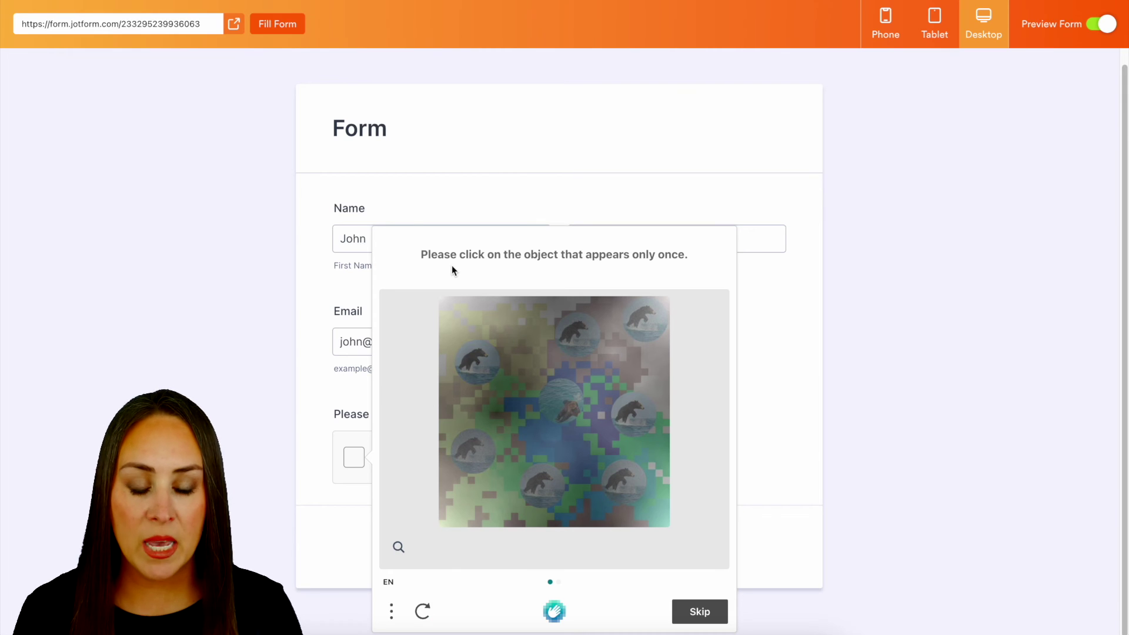
left_click(570, 407)
left_click(705, 619)
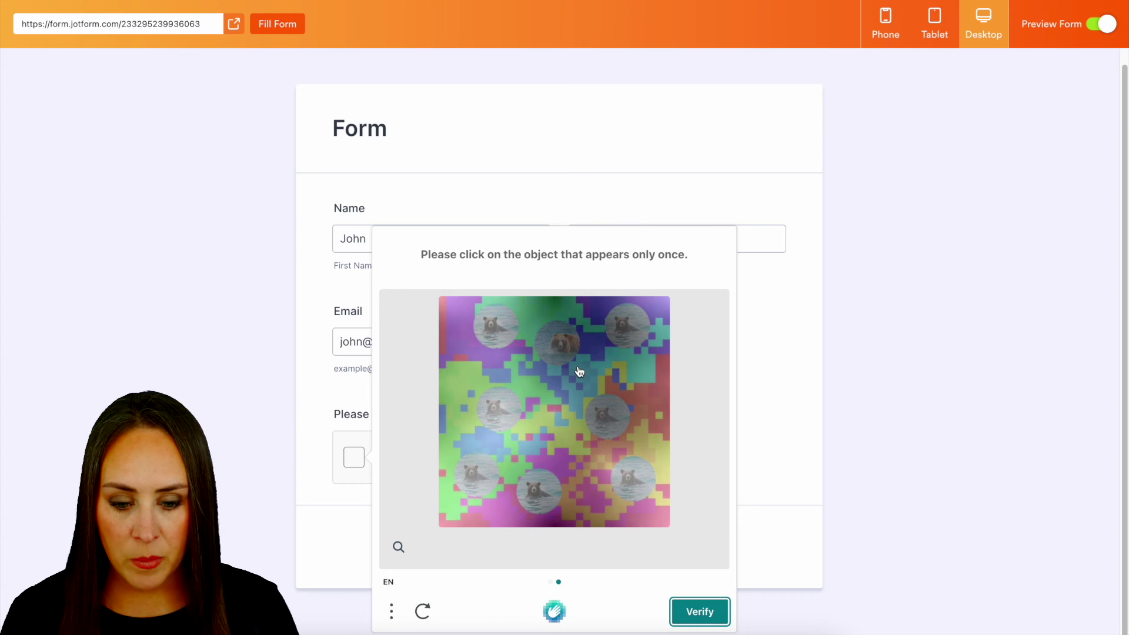
left_click(568, 338)
left_click(703, 615)
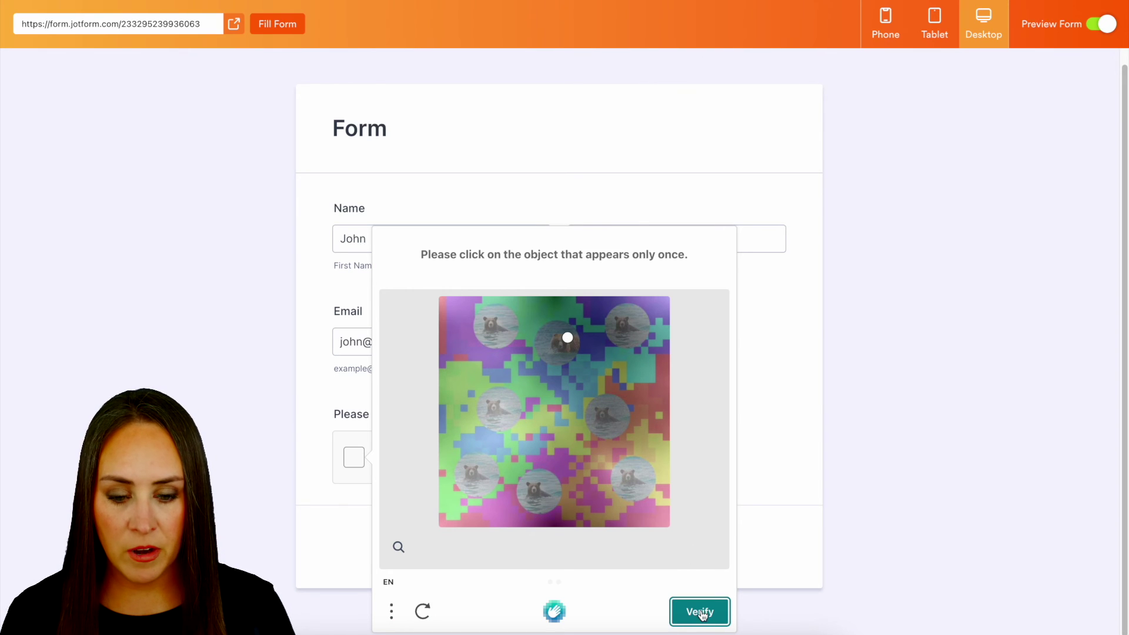
left_click(563, 544)
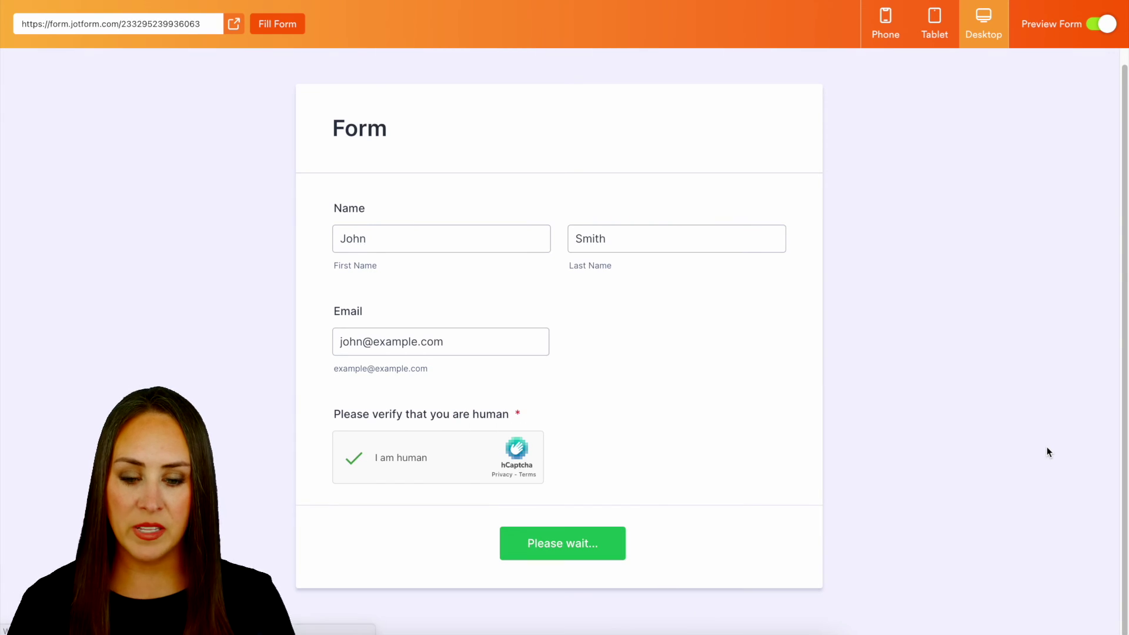